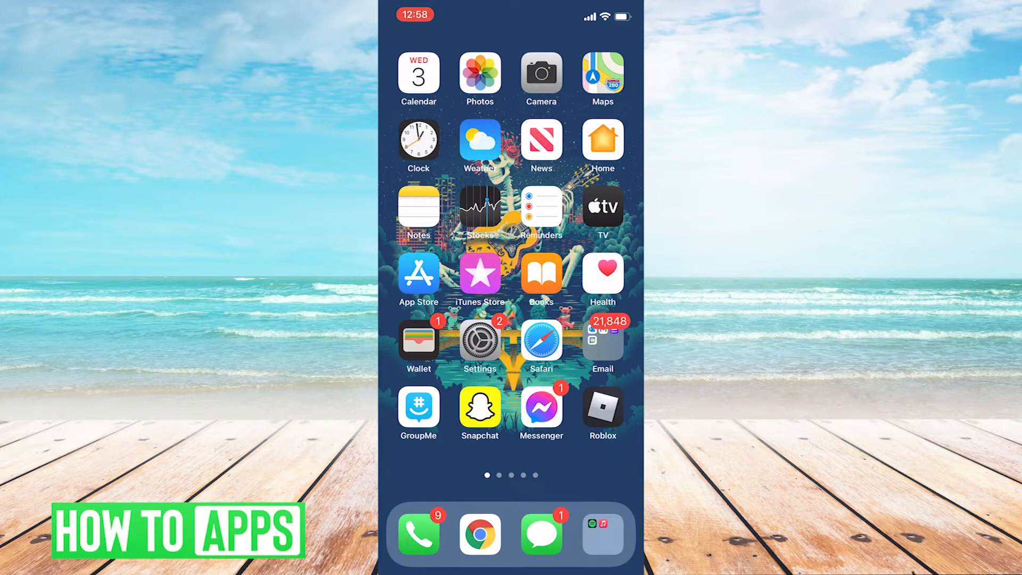
Step: Launch Roblox and reach Account Info via the More menu's Settings
click(604, 408)
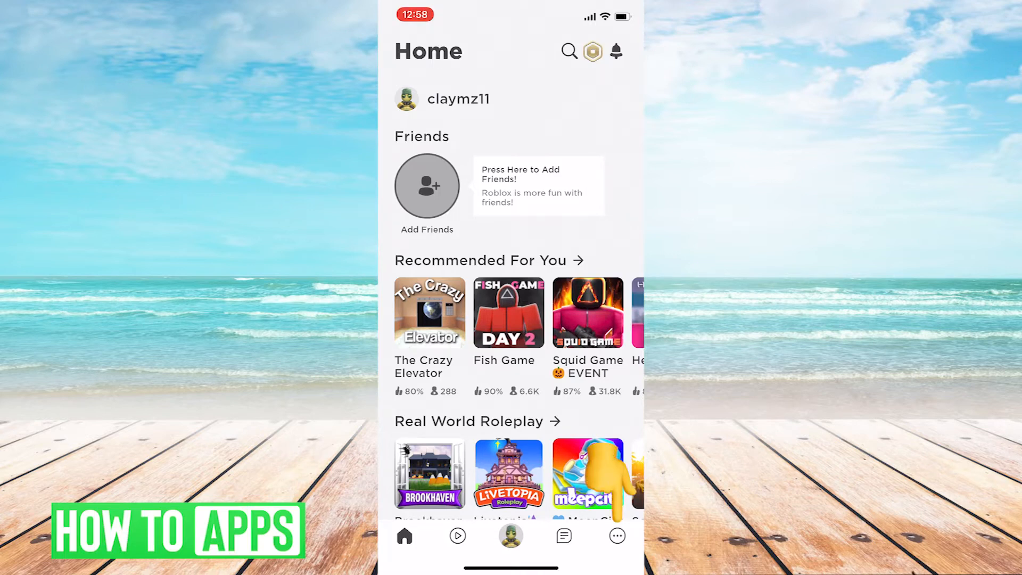
click(617, 536)
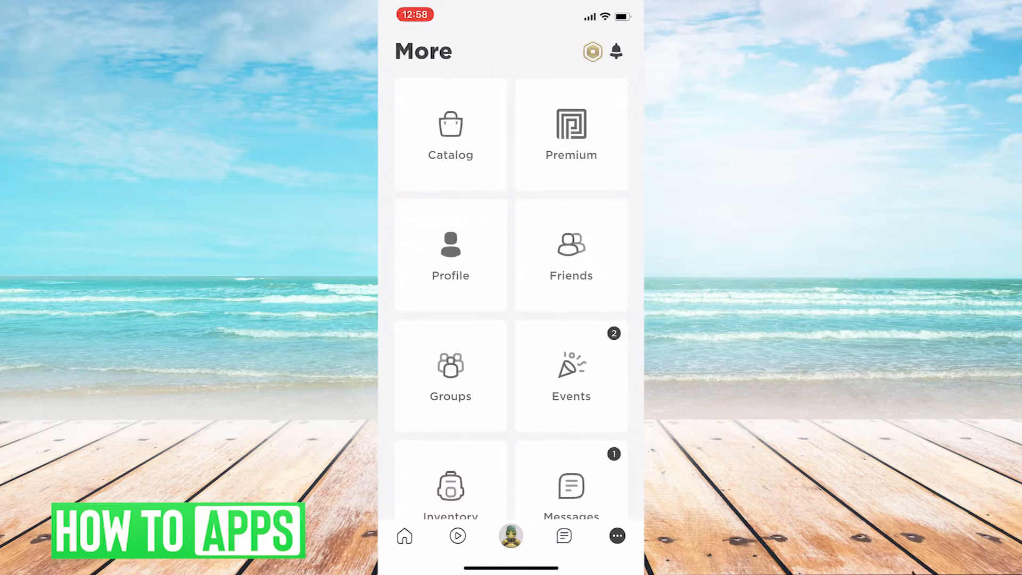
scroll(512, 320, down, 8)
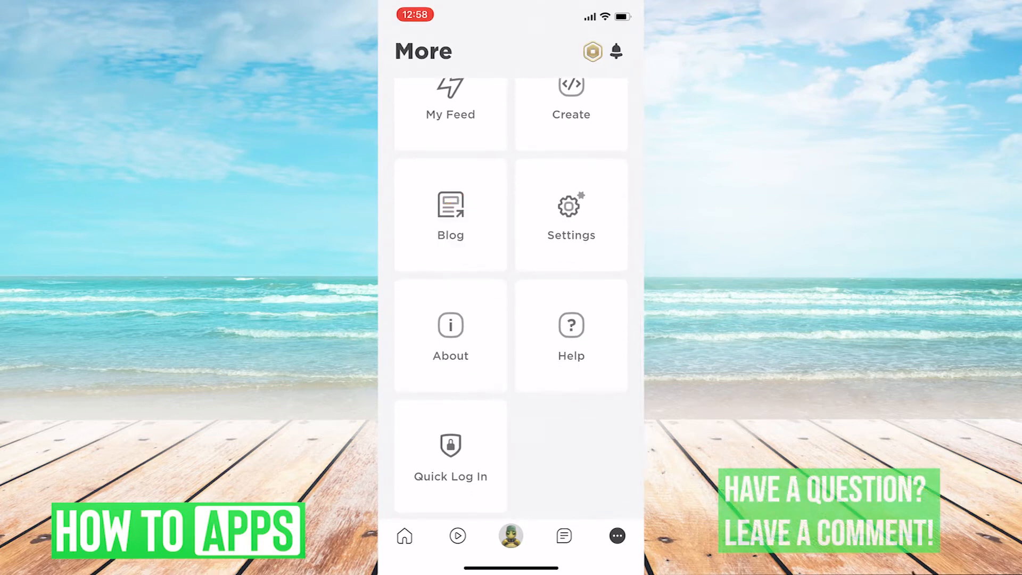
click(571, 215)
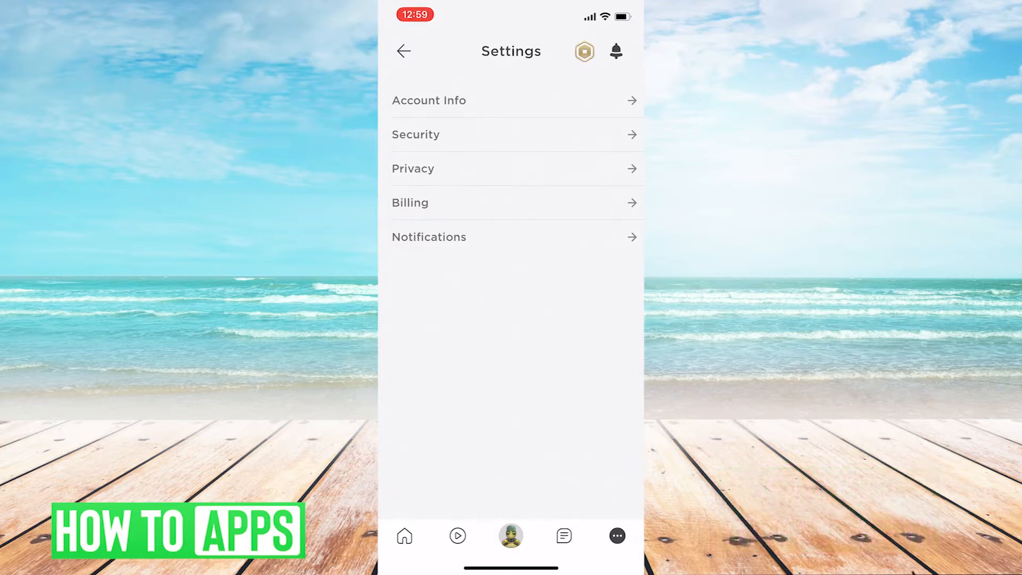
click(511, 99)
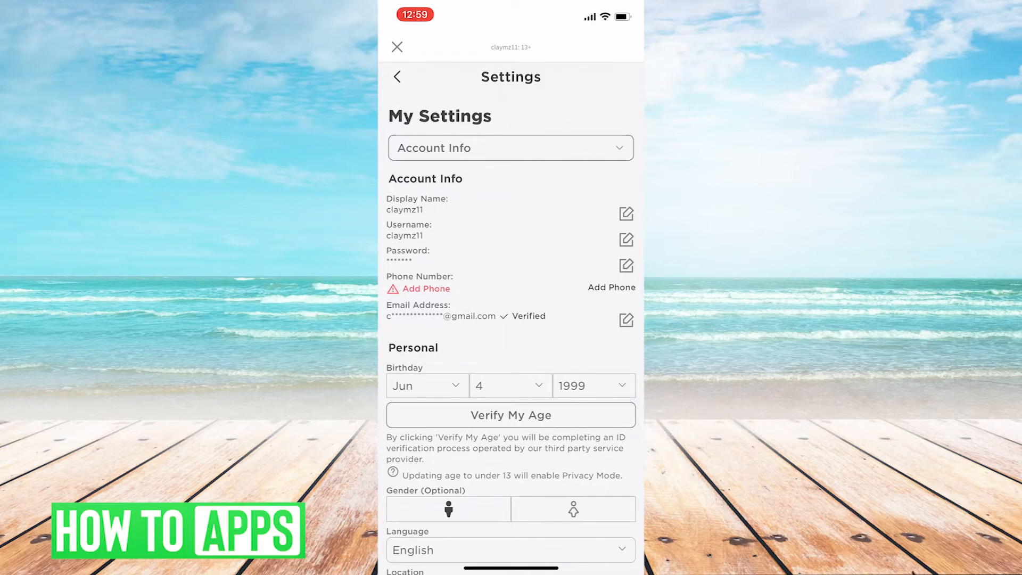
Step: Start editing the account email and focus the new email field
click(627, 319)
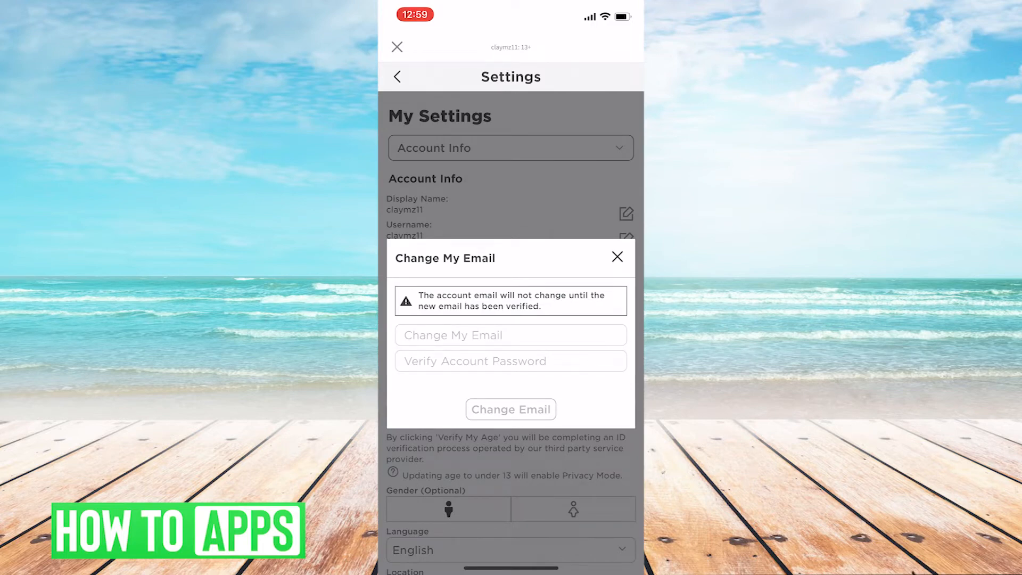
click(511, 334)
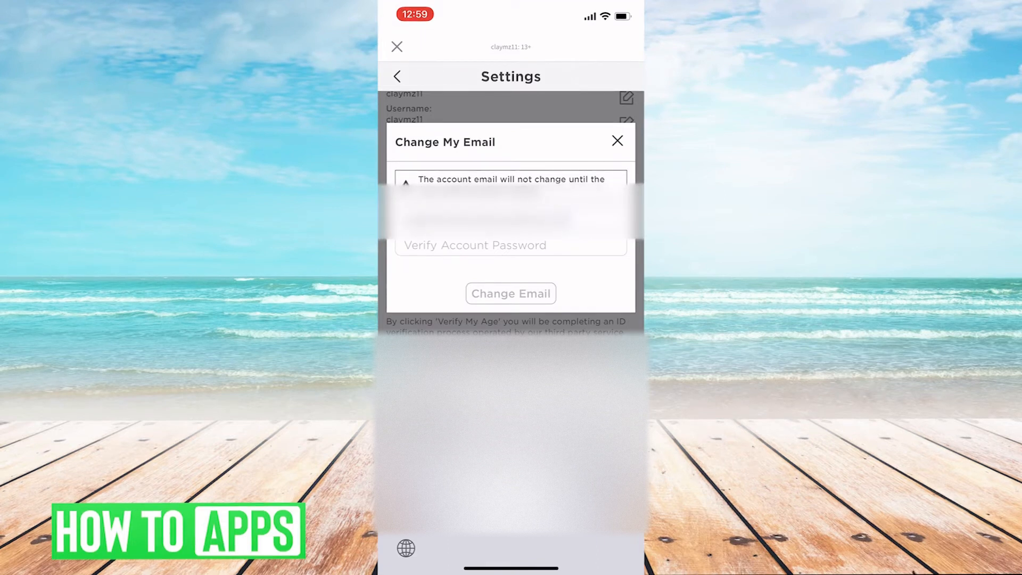
Step: Submit the new Yahoo email, dismiss the confirmation, and pull down notifications for the verification mail
key(Return)
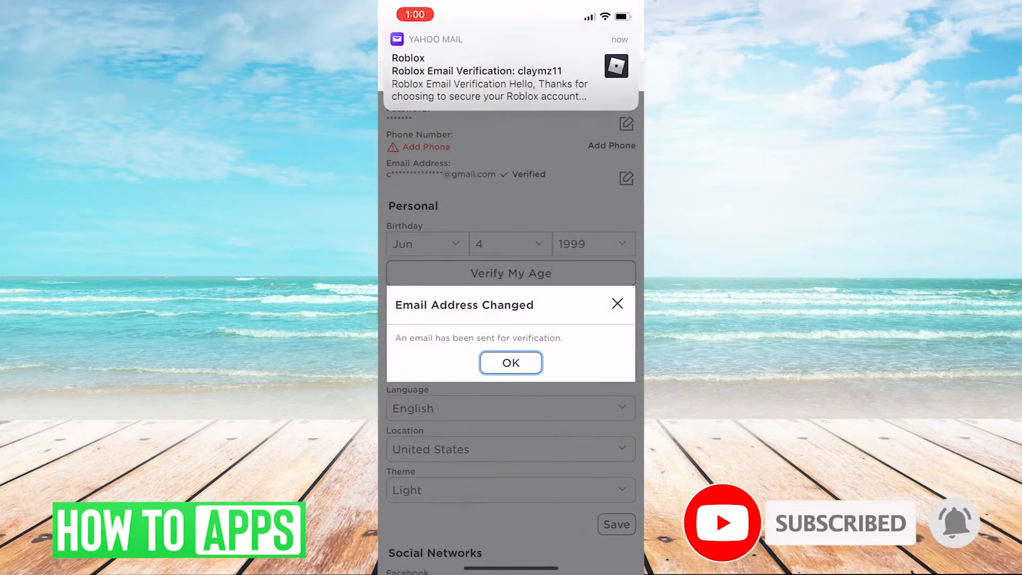
click(511, 363)
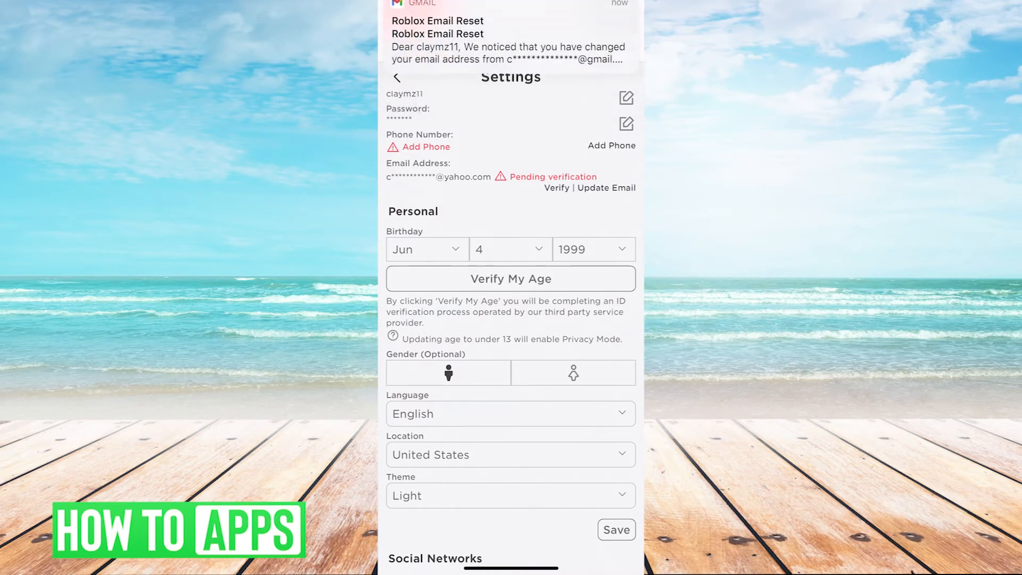
drag(511, 3, 511, 480)
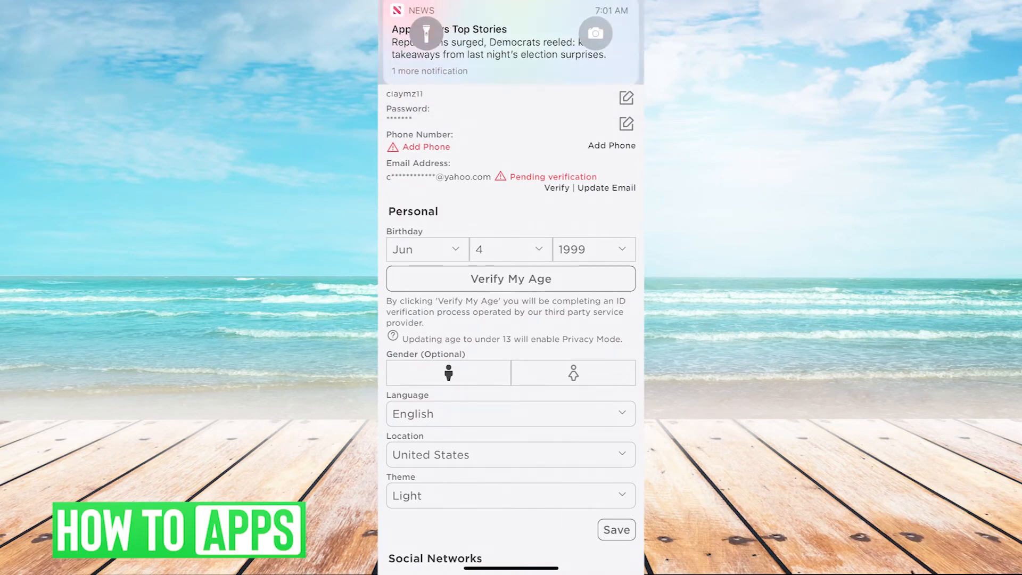
Step: Verify the new address from the Roblox email in Yahoo Mail and swipe back toward Roblox
click(511, 335)
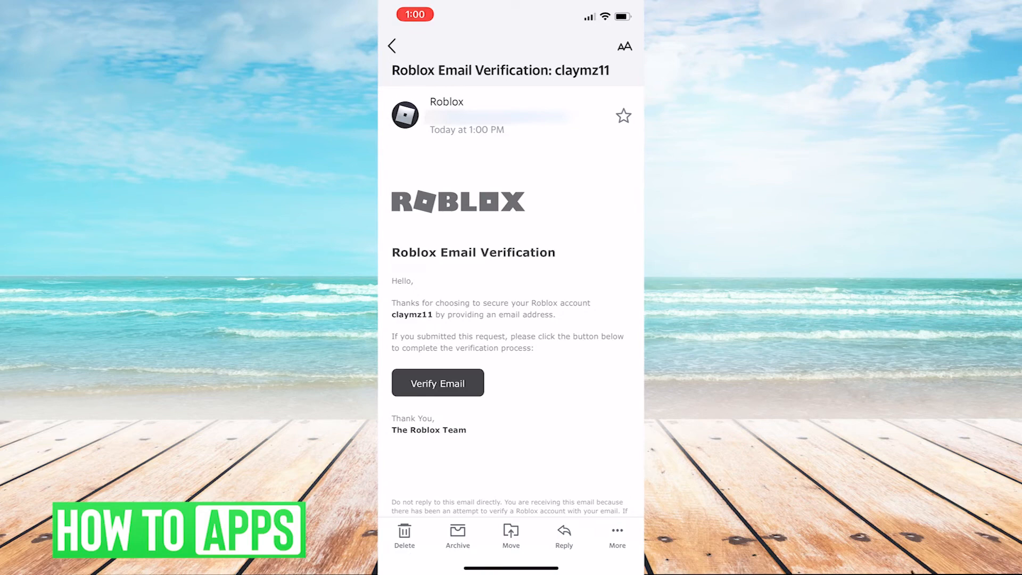
click(438, 384)
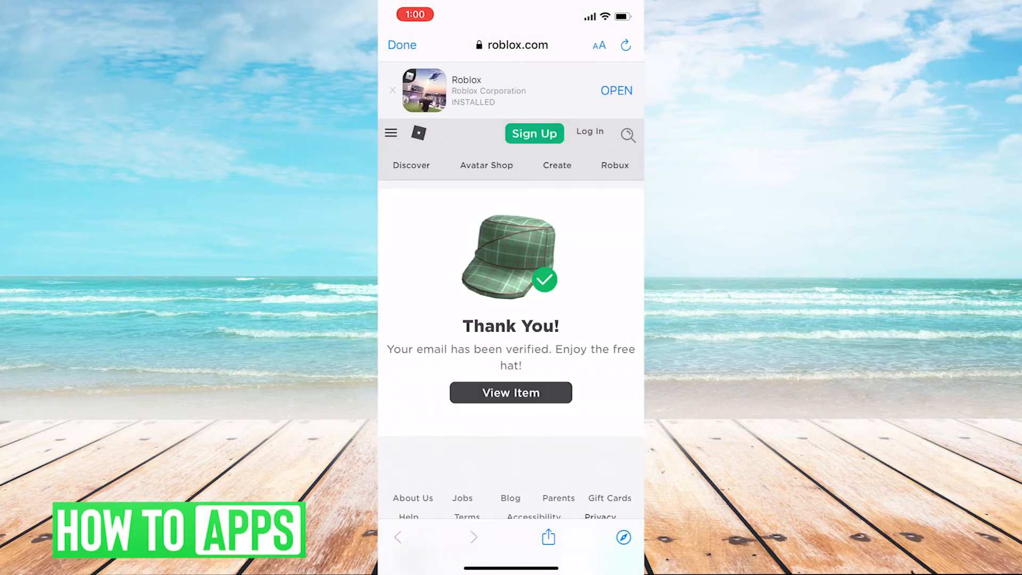
drag(512, 567, 512, 320)
drag(447, 279, 575, 280)
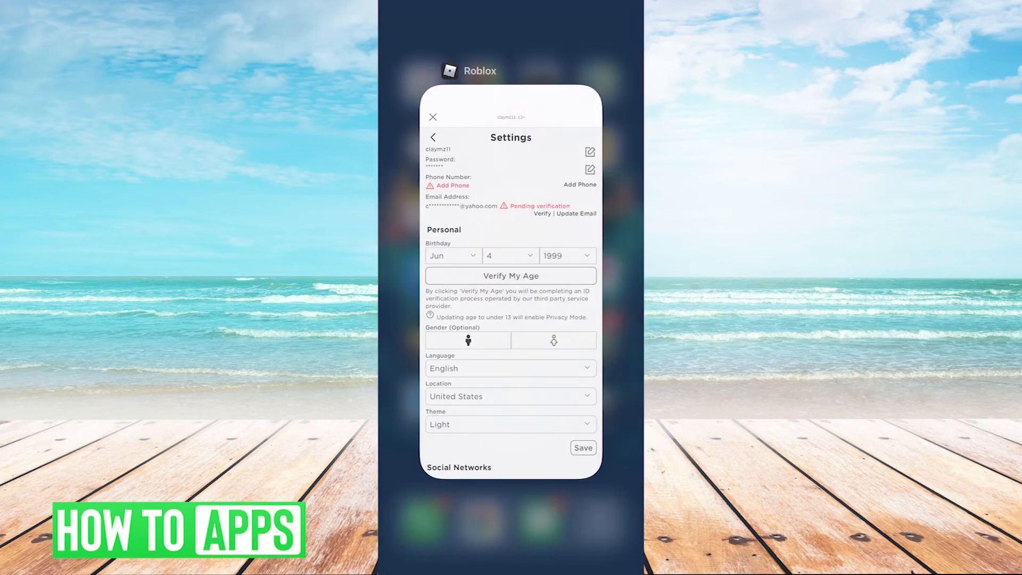
Step: Return to Roblox, go Home, and reopen Account Info to check the email's Verified status
click(511, 279)
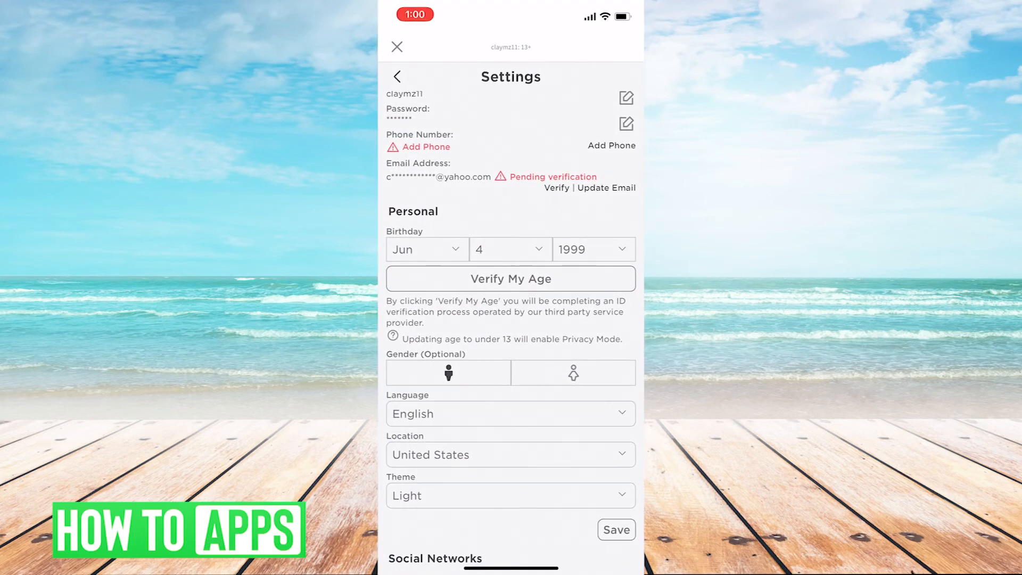
click(397, 46)
click(404, 536)
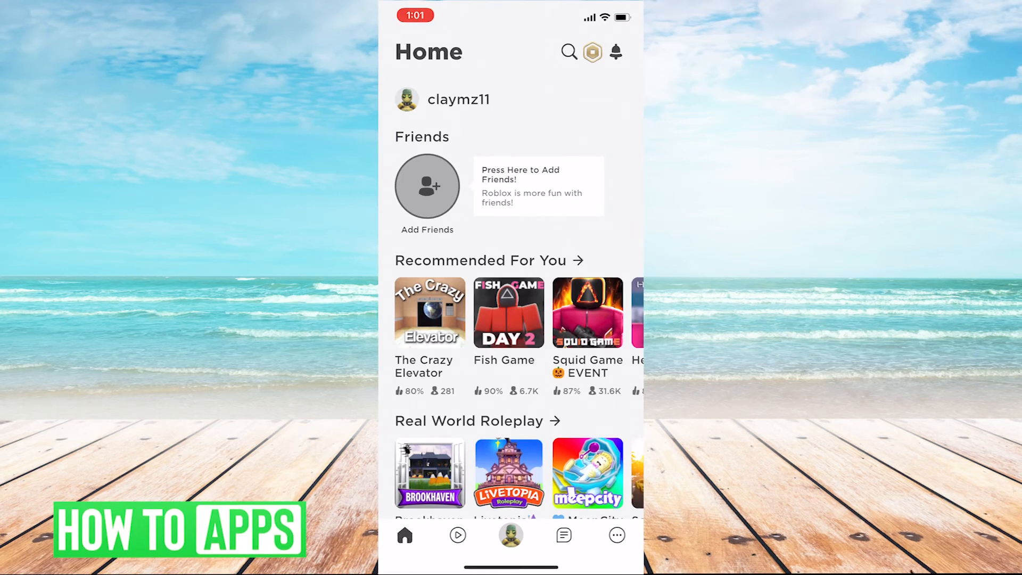
click(616, 535)
scroll(511, 319, down, 5)
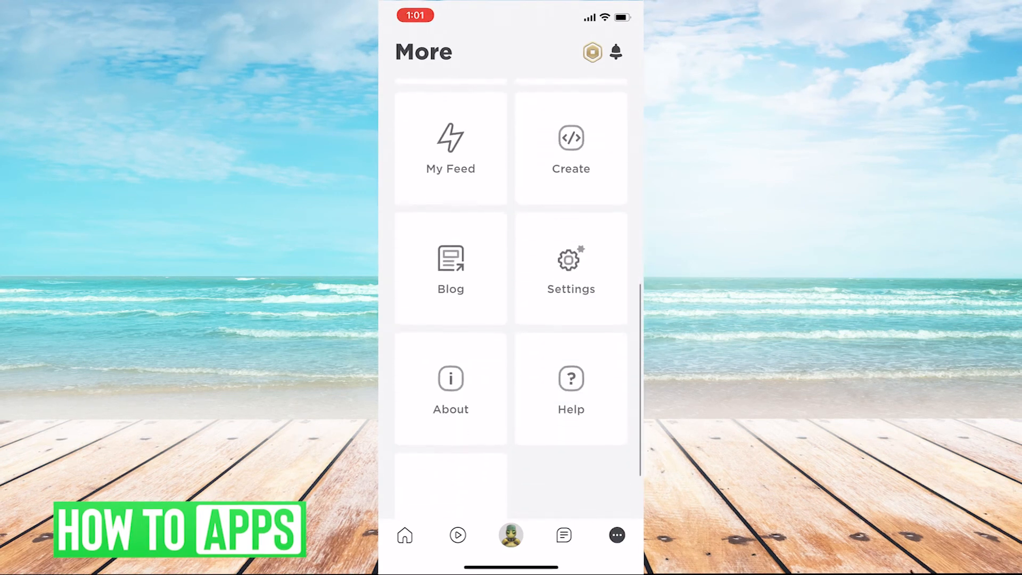
click(571, 272)
click(512, 101)
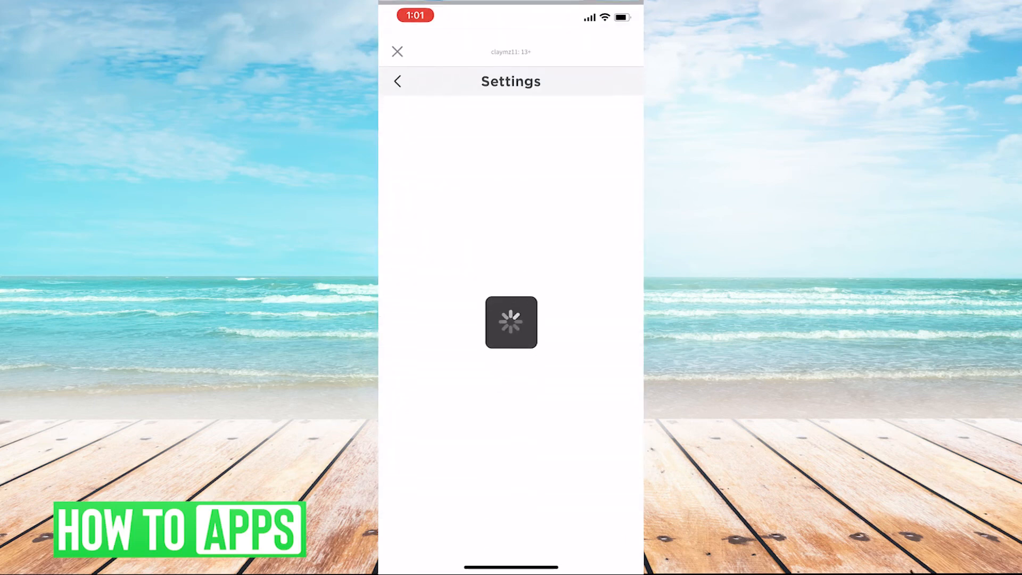